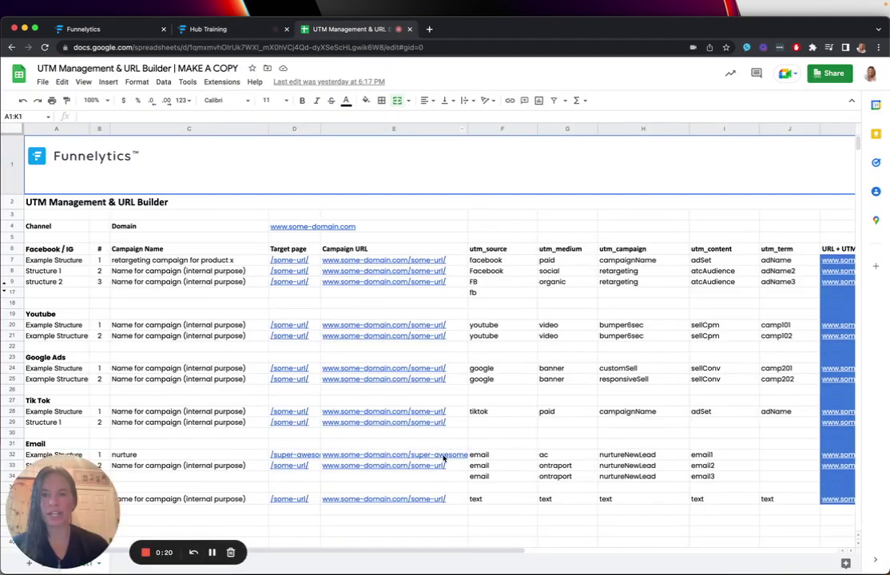
Examine how the UTM builder sheet combines the domain, target page, campaign URL and utm_source values for the Facebook campaigns.
{"action": "mouse_move", "coordinate": [445, 458]}
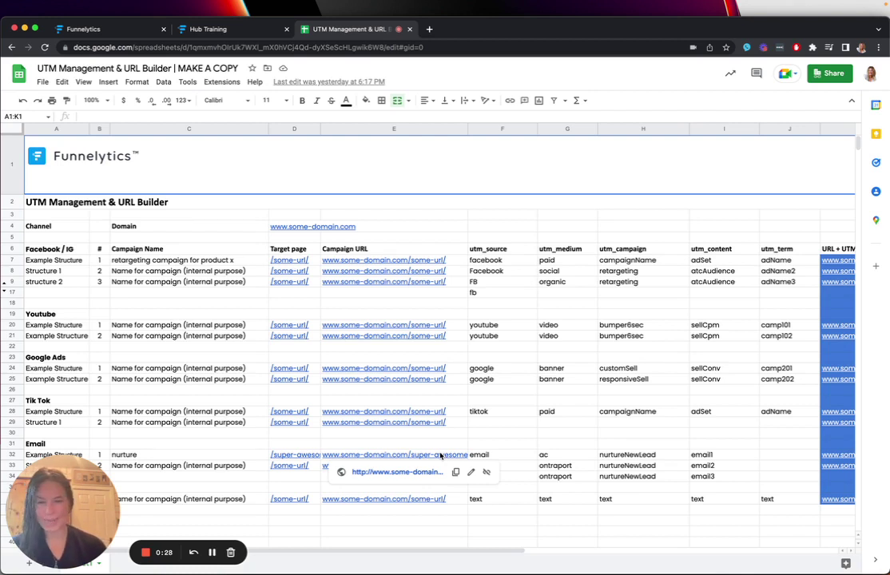
{"action": "mouse_move", "coordinate": [434, 499]}
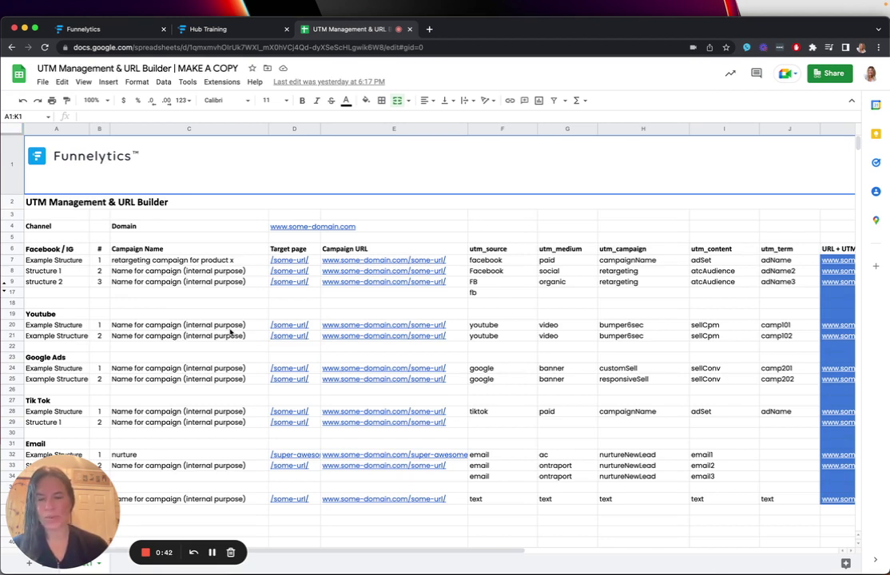
{"action": "left_click", "coordinate": [300, 227]}
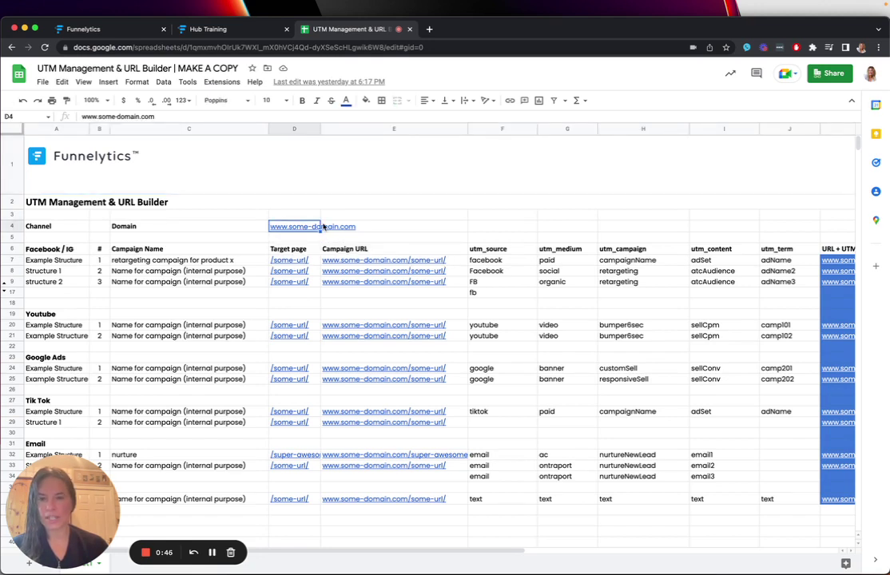
{"action": "left_click", "coordinate": [308, 261]}
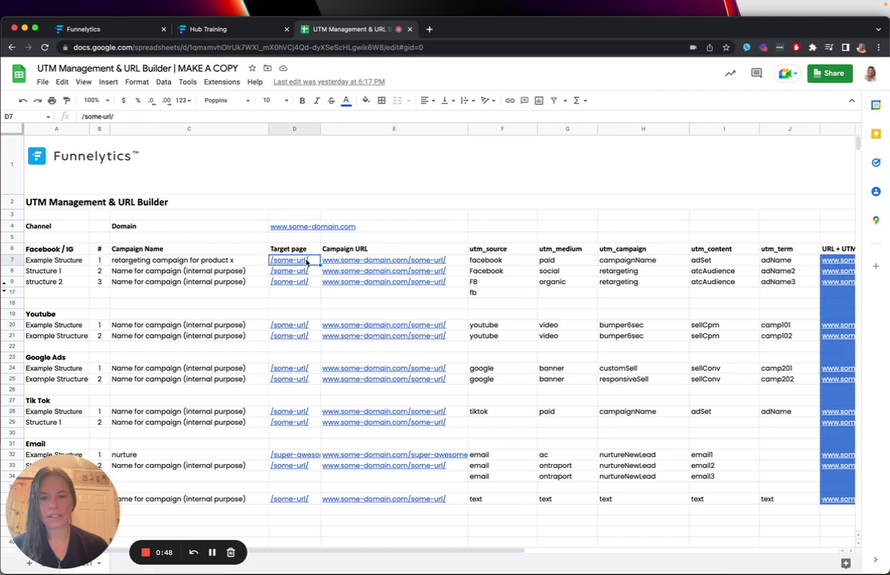
{"action": "left_click", "coordinate": [384, 260]}
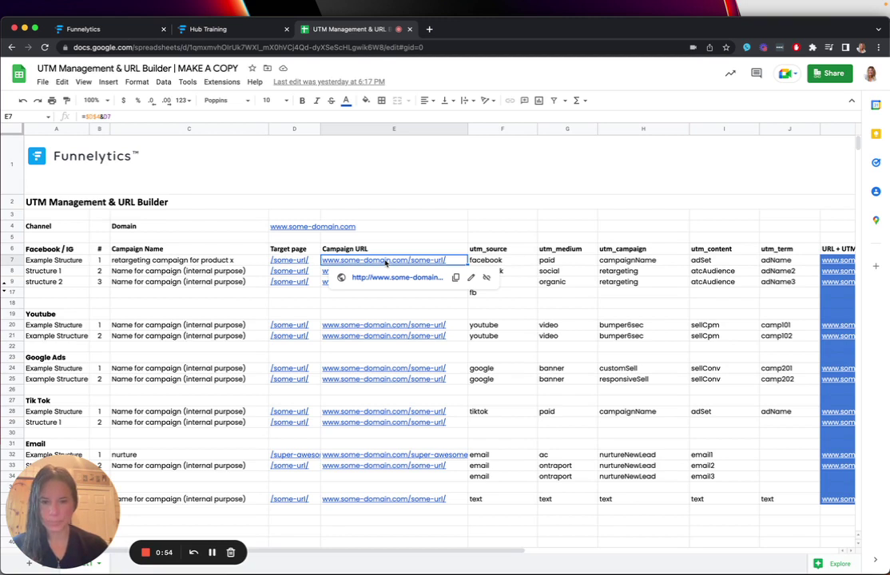
{"action": "left_click", "coordinate": [517, 284]}
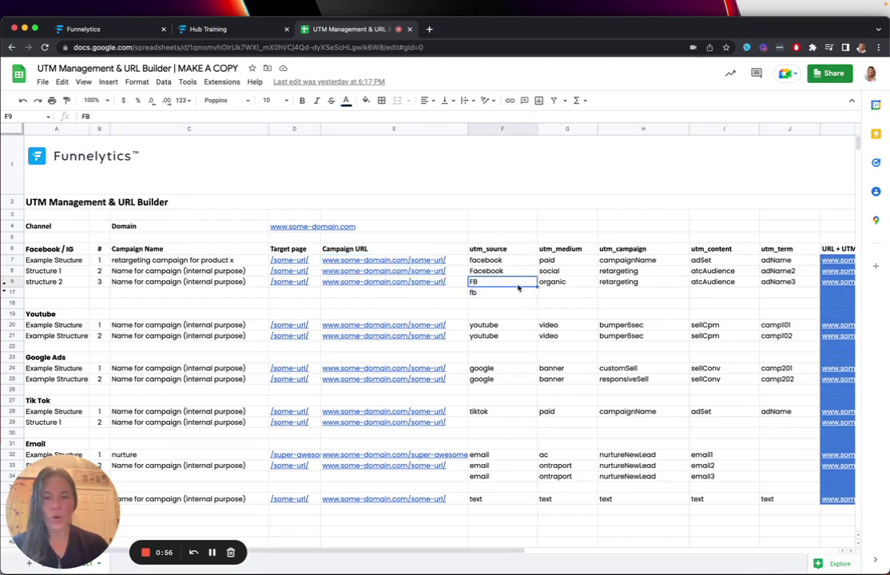
{"action": "left_click", "coordinate": [489, 248]}
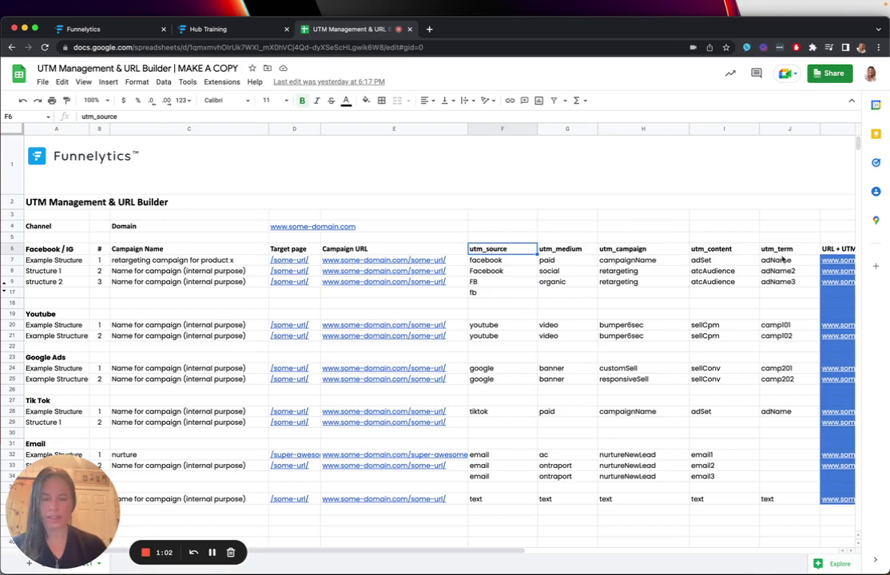
Copy the tagged link of the first Facebook example from the URL + UTM column.
{"action": "scroll", "coordinate": [755, 321], "scroll_direction": "right", "scroll_amount": 10}
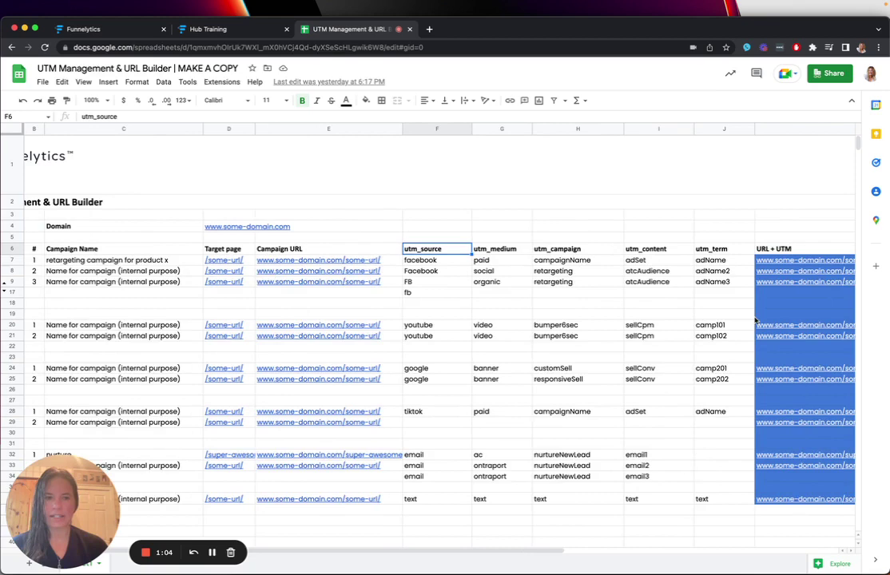
{"action": "mouse_move", "coordinate": [290, 260]}
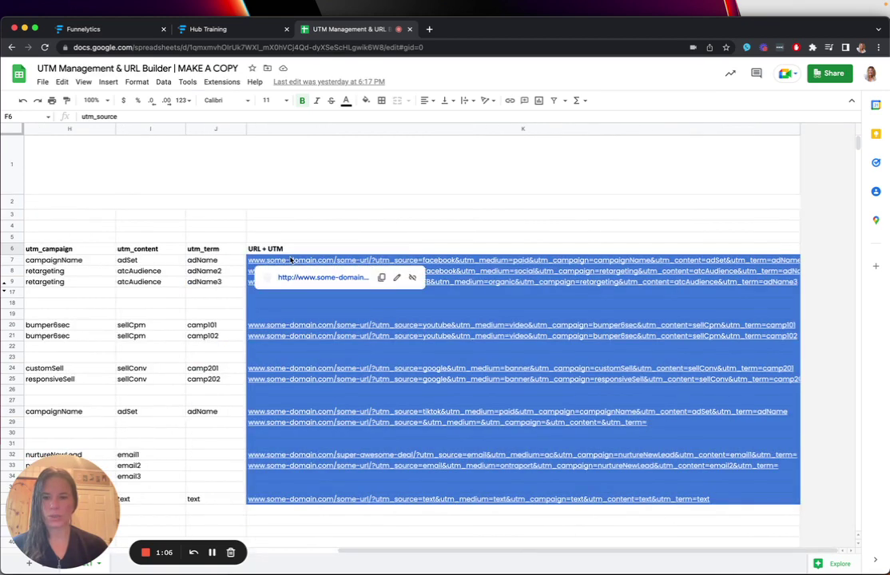
{"action": "left_click", "coordinate": [381, 277]}
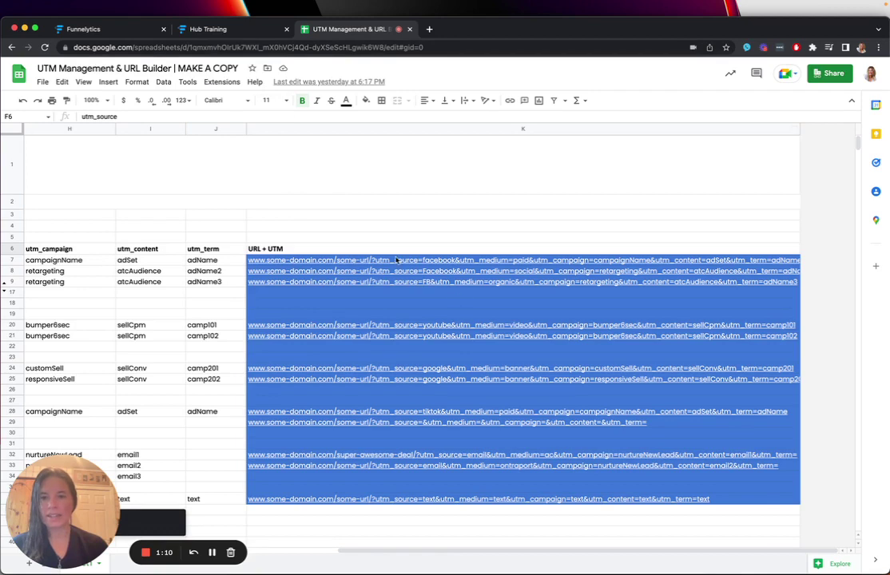
{"action": "scroll", "coordinate": [337, 226], "scroll_direction": "left", "scroll_amount": 10}
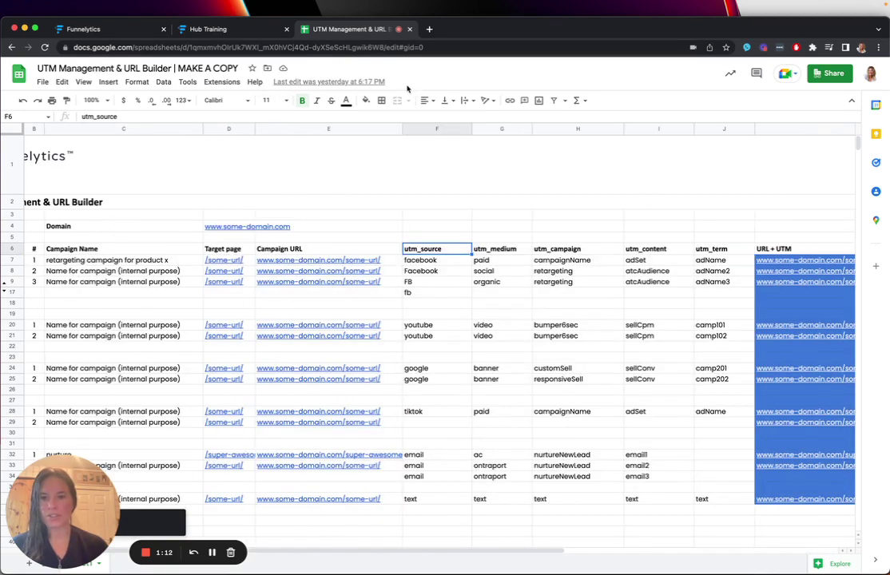
{"action": "key", "text": "Down"}
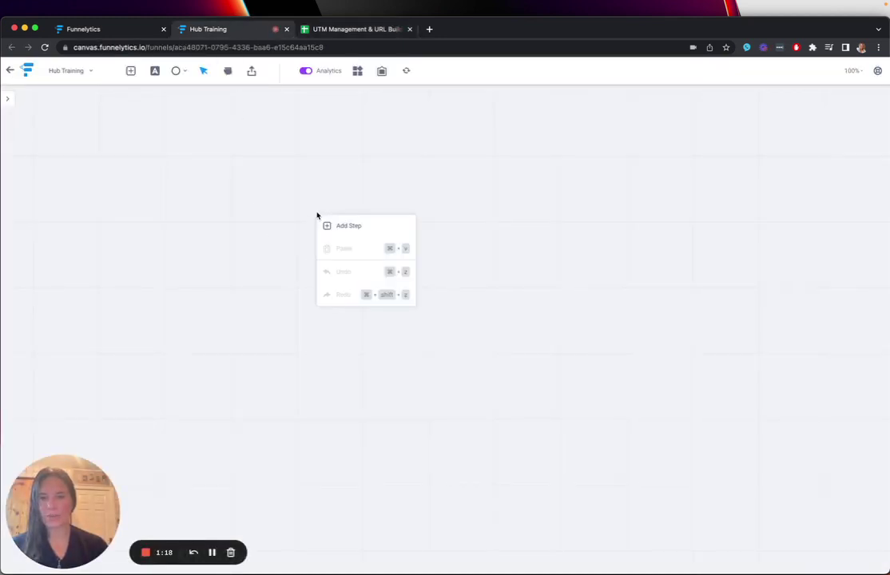
Add a Facebook source icon to the Hub Training canvas and update the canvas data.
{"action": "left_click", "coordinate": [327, 225]}
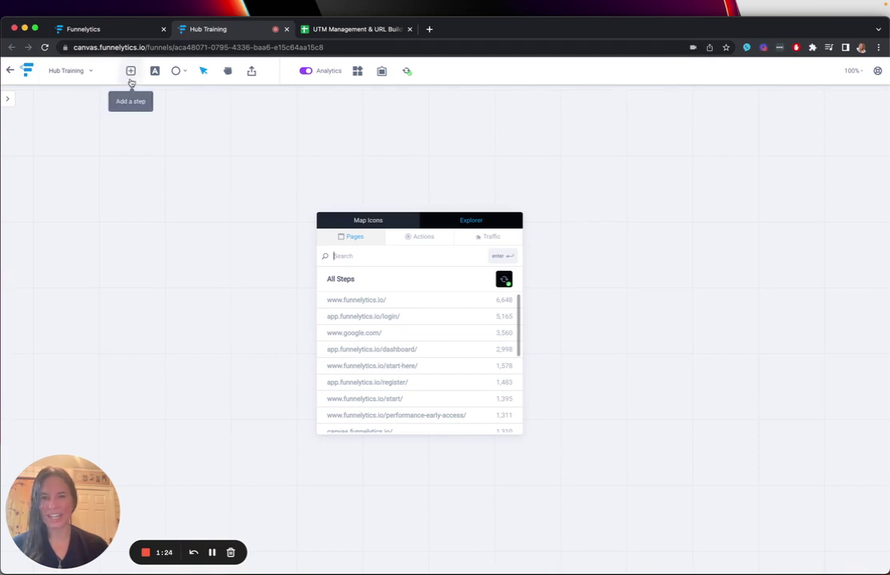
{"action": "left_click", "coordinate": [397, 225]}
{"action": "left_click", "coordinate": [457, 255]}
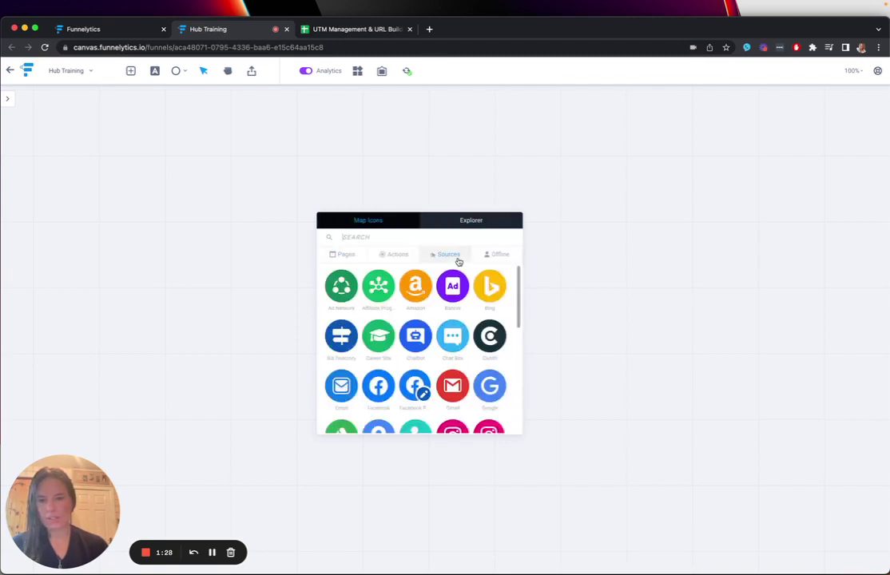
{"action": "left_click", "coordinate": [378, 390]}
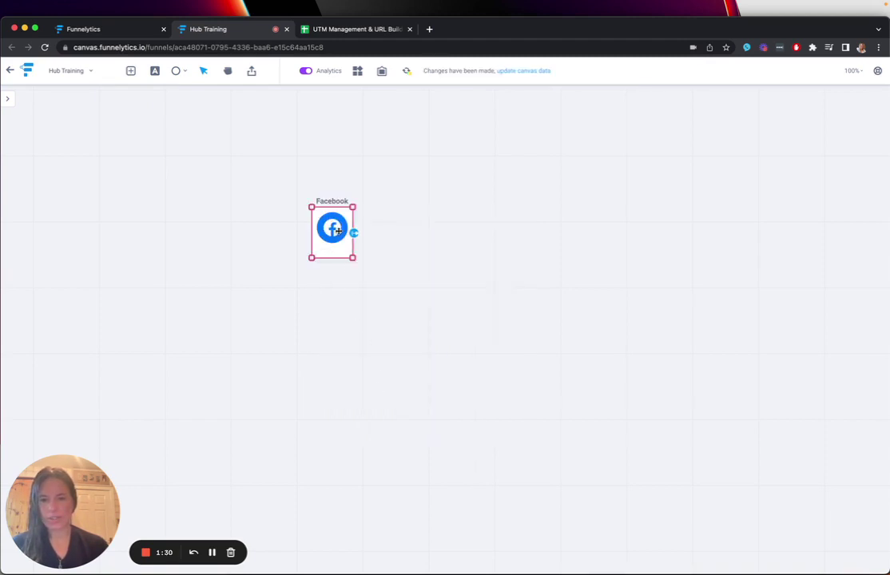
{"action": "left_click", "coordinate": [308, 211]}
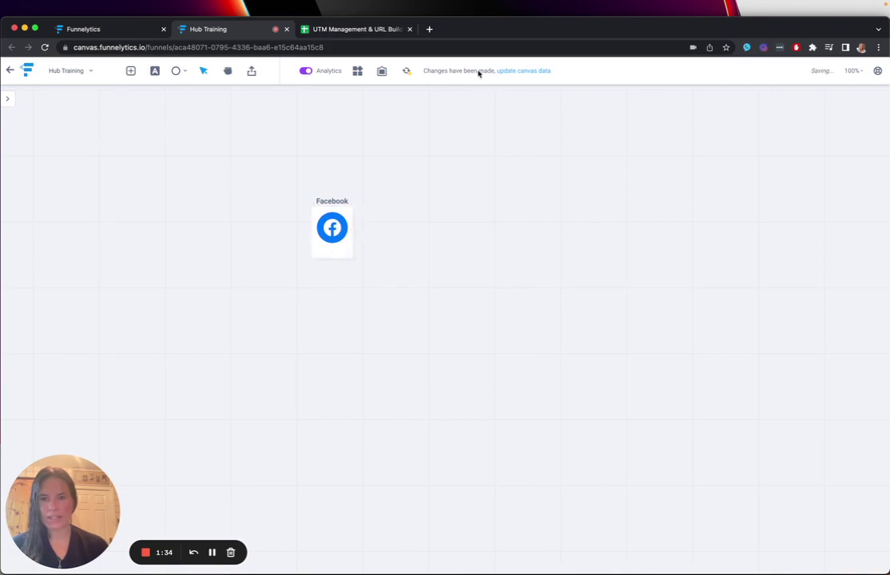
{"action": "left_click", "coordinate": [406, 72]}
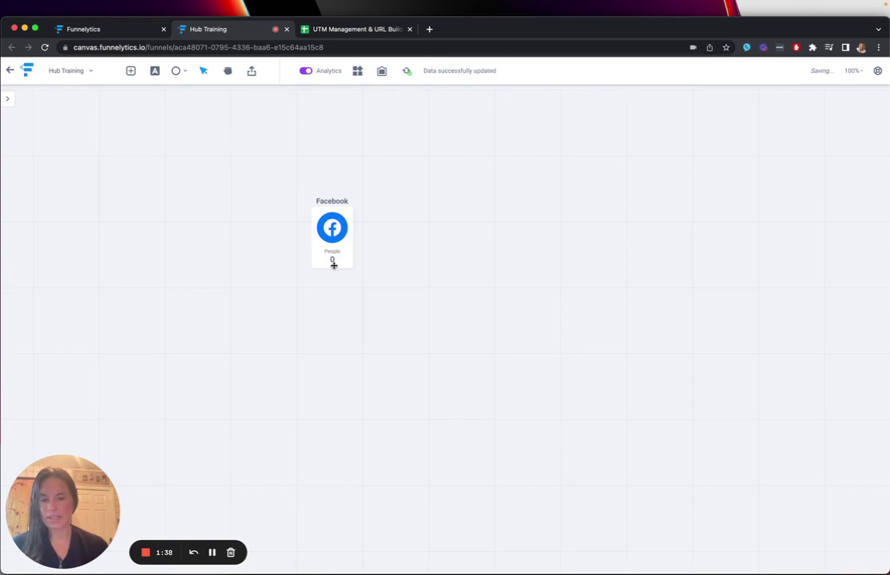
Open the Facebook icon's tracking settings and choose URL Parameters as the source.
{"action": "left_click", "coordinate": [334, 257]}
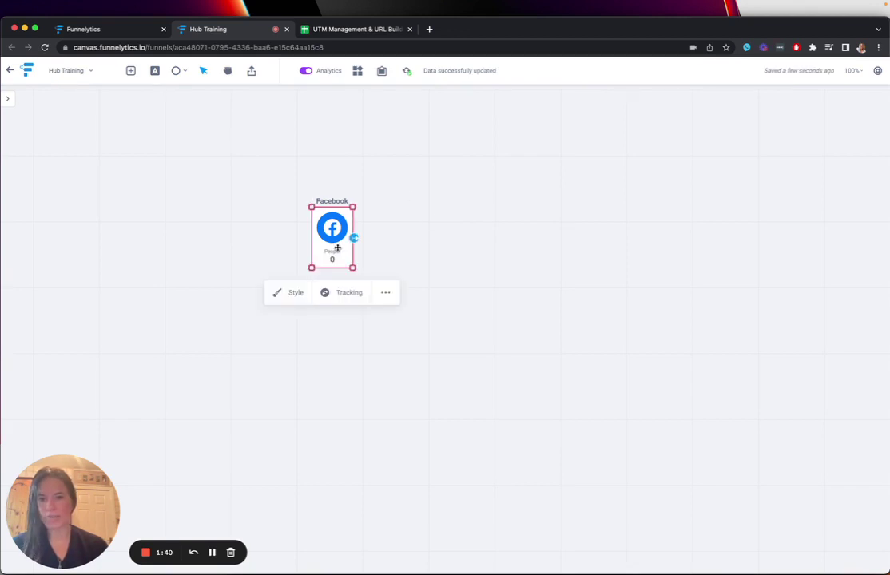
{"action": "left_click", "coordinate": [351, 300]}
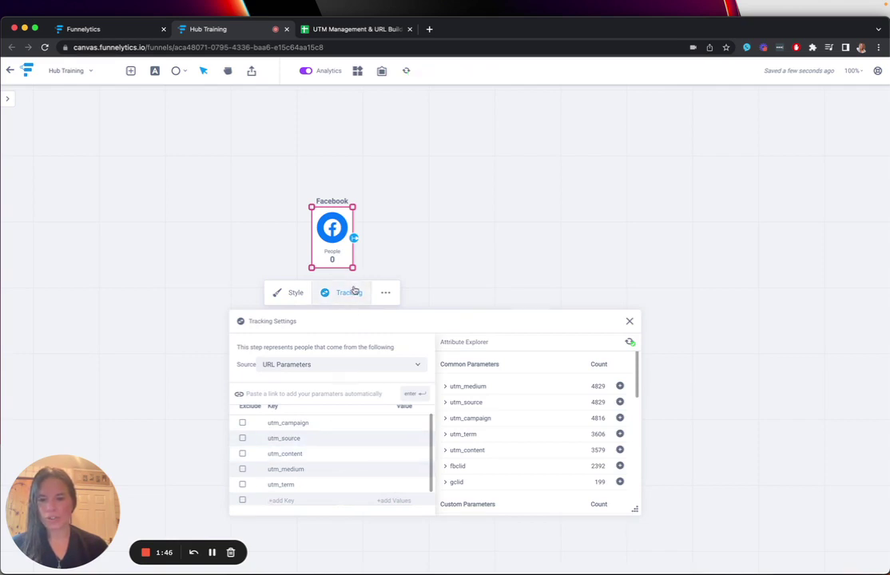
{"action": "left_click", "coordinate": [325, 366]}
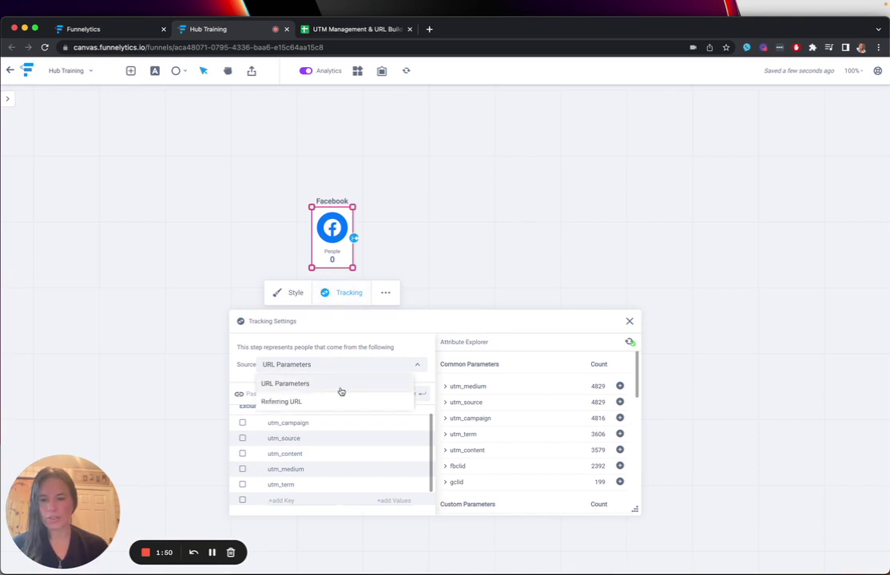
{"action": "left_click", "coordinate": [341, 390]}
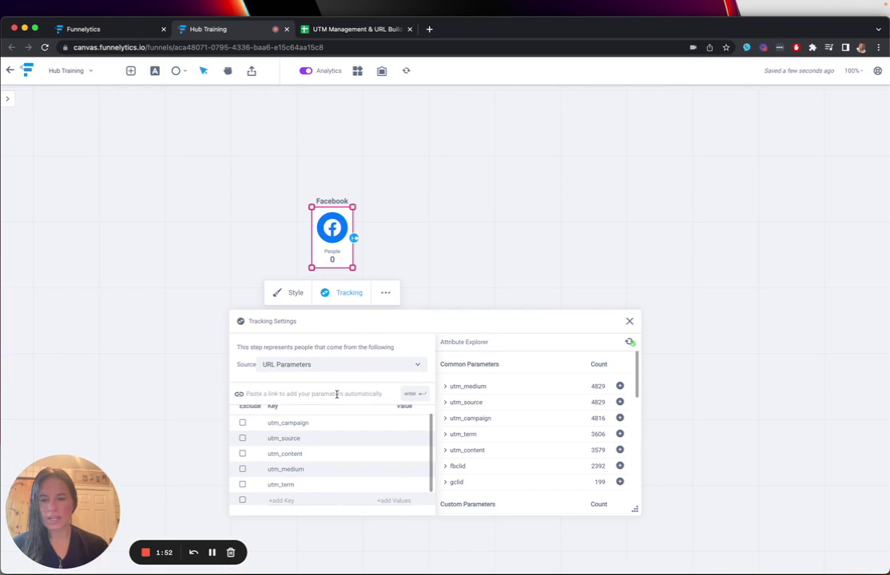
Switch to the UTM builder spreadsheet and copy the full URL + UTM link from row 7.
{"action": "left_click", "coordinate": [369, 29]}
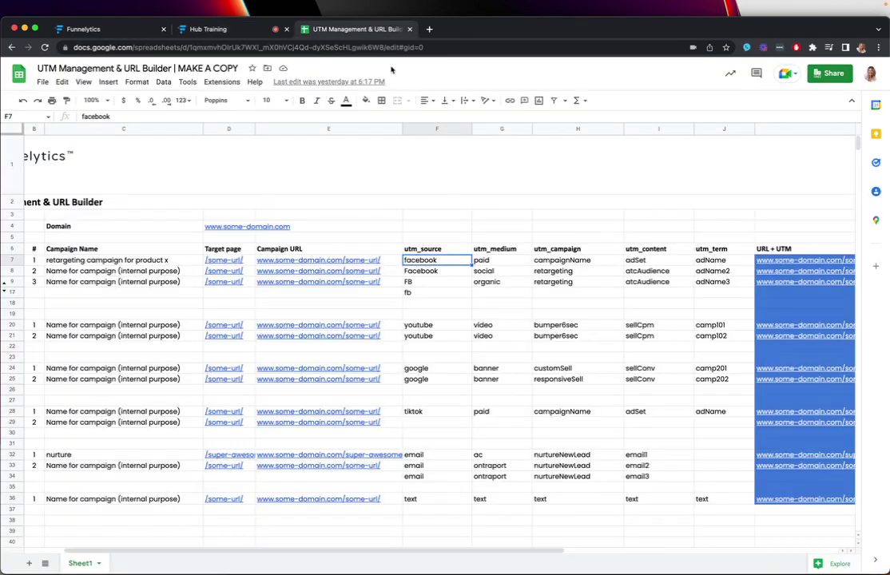
{"action": "left_click", "coordinate": [814, 261]}
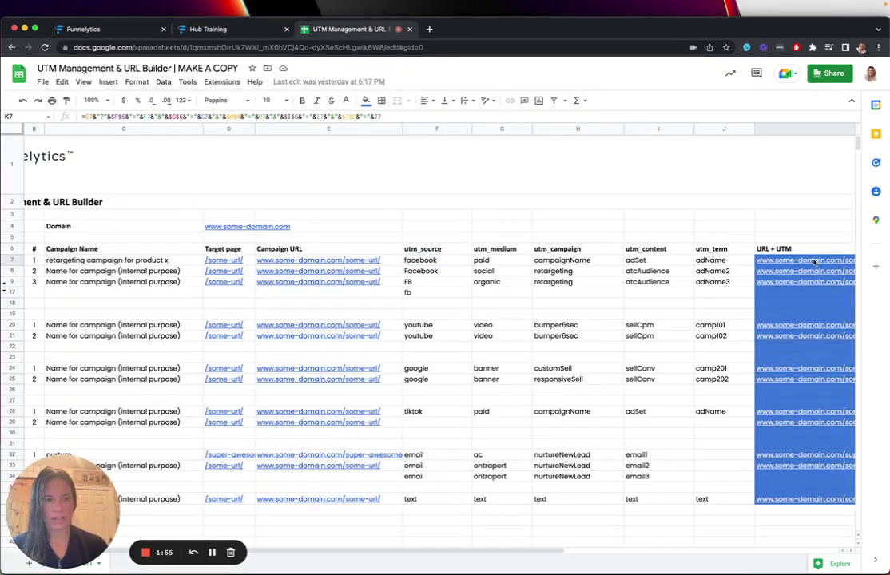
{"action": "scroll", "coordinate": [814, 261], "scroll_direction": "right", "scroll_amount": 10}
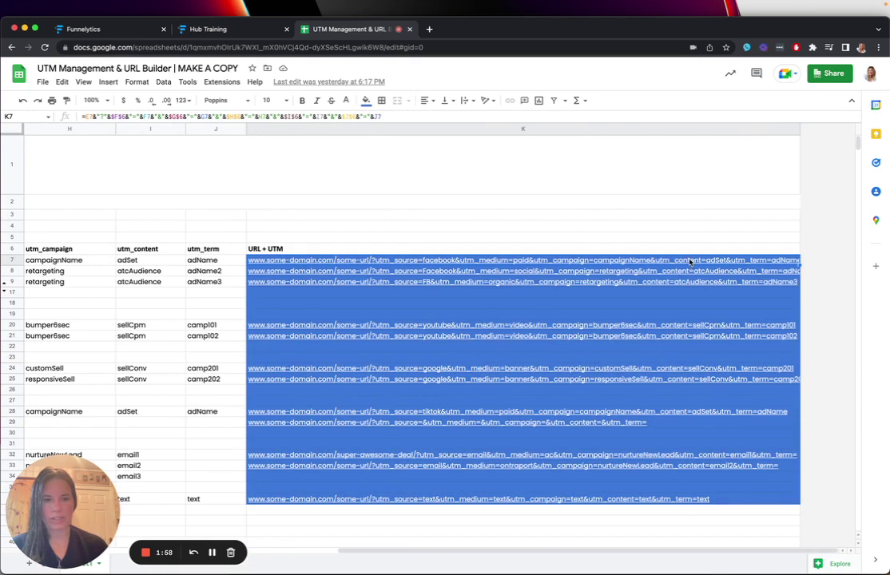
{"action": "mouse_move", "coordinate": [384, 264]}
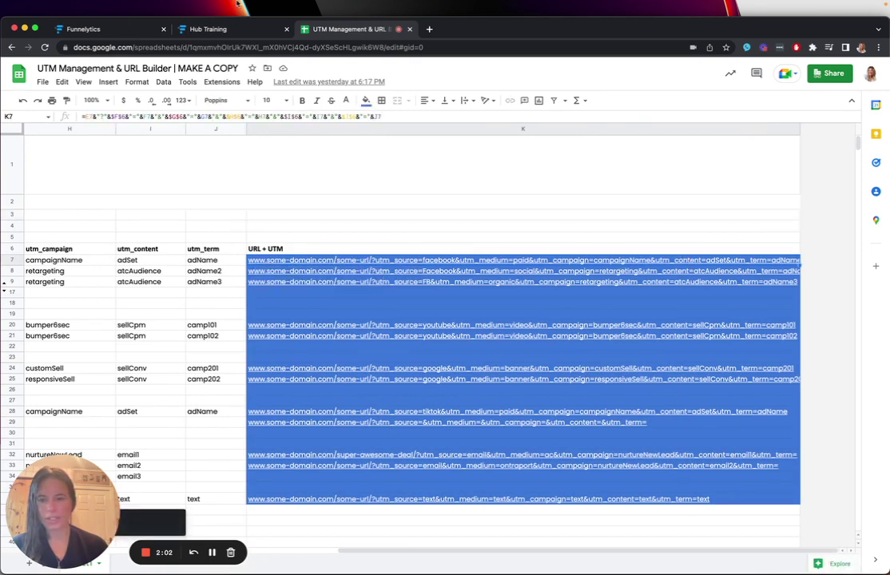
Return to the Hub Training canvas and fill the Facebook step's tracking parameters automatically from the copied link.
{"action": "left_click", "coordinate": [227, 29]}
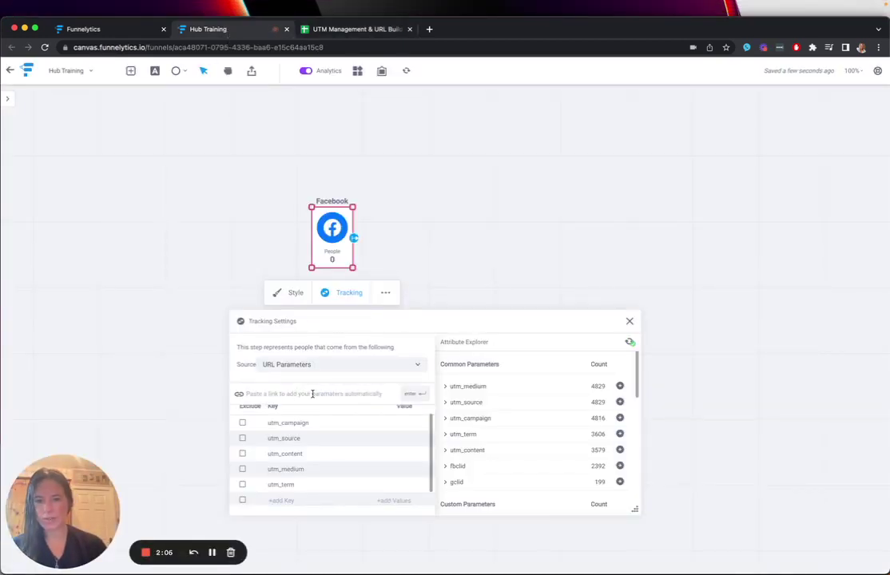
{"action": "key", "text": "super+v"}
{"action": "key", "text": "Return"}
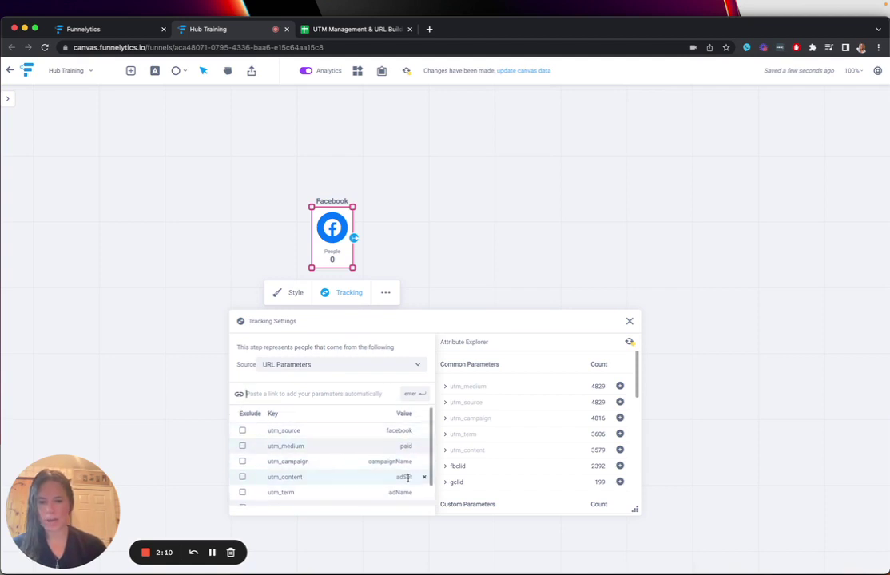
Review the Facebook step's UTM keys and values and the blank row for adding further parameters.
{"action": "scroll", "coordinate": [407, 484], "scroll_direction": "up", "scroll_amount": 1}
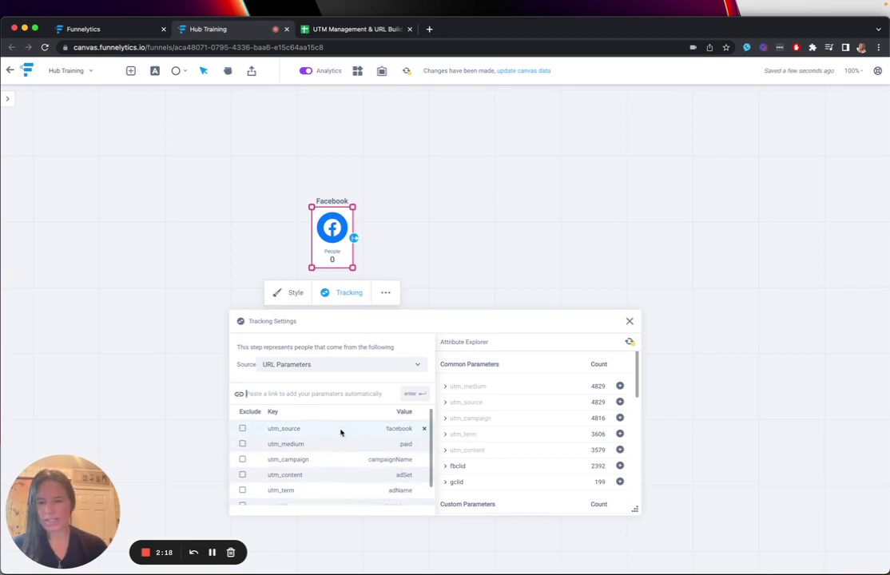
{"action": "scroll", "coordinate": [385, 429], "scroll_direction": "down", "scroll_amount": 1}
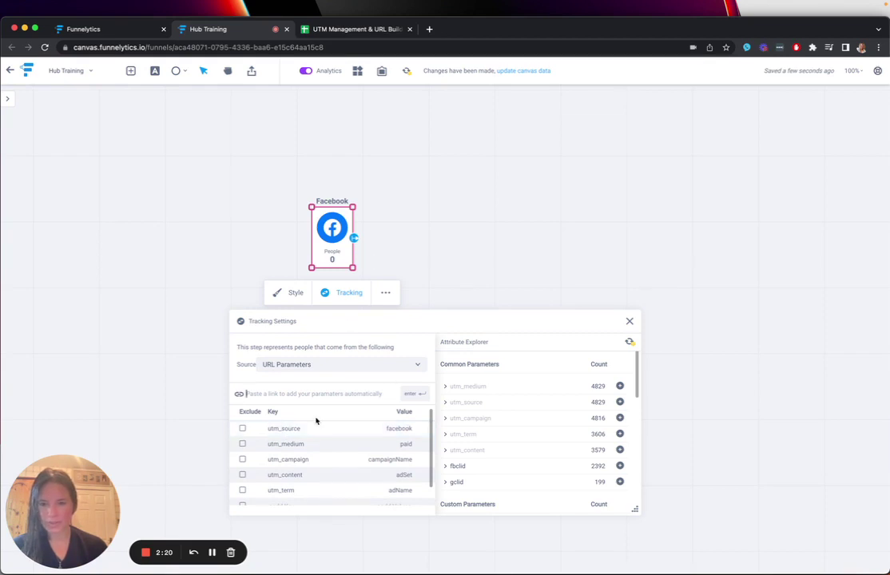
{"action": "left_click", "coordinate": [246, 394]}
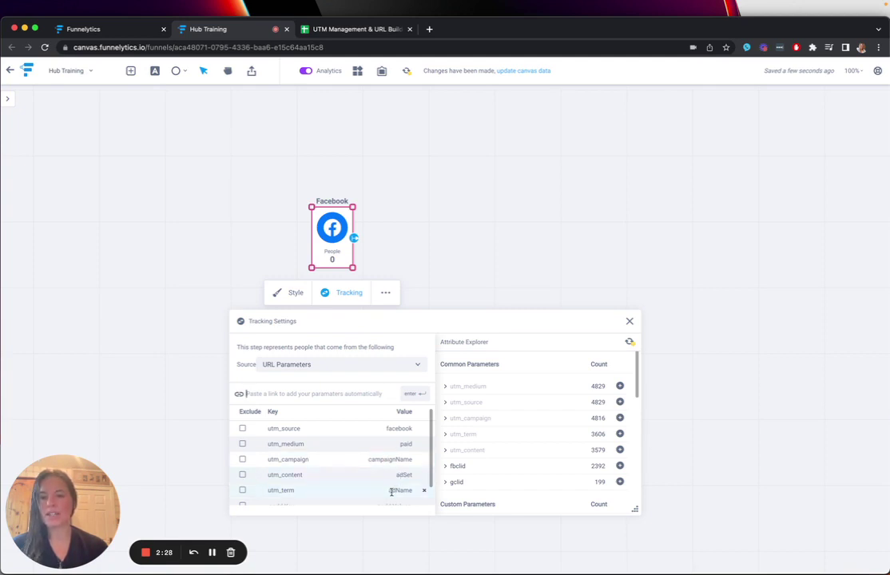
{"action": "scroll", "coordinate": [391, 489], "scroll_direction": "down", "scroll_amount": 1}
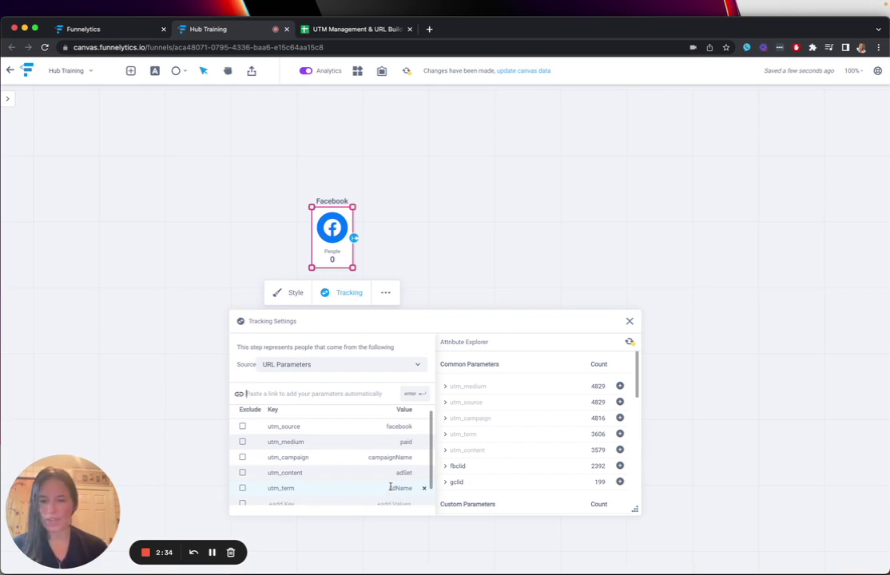
{"action": "scroll", "coordinate": [343, 466], "scroll_direction": "down", "scroll_amount": 1}
{"action": "scroll", "coordinate": [342, 466], "scroll_direction": "down", "scroll_amount": 1}
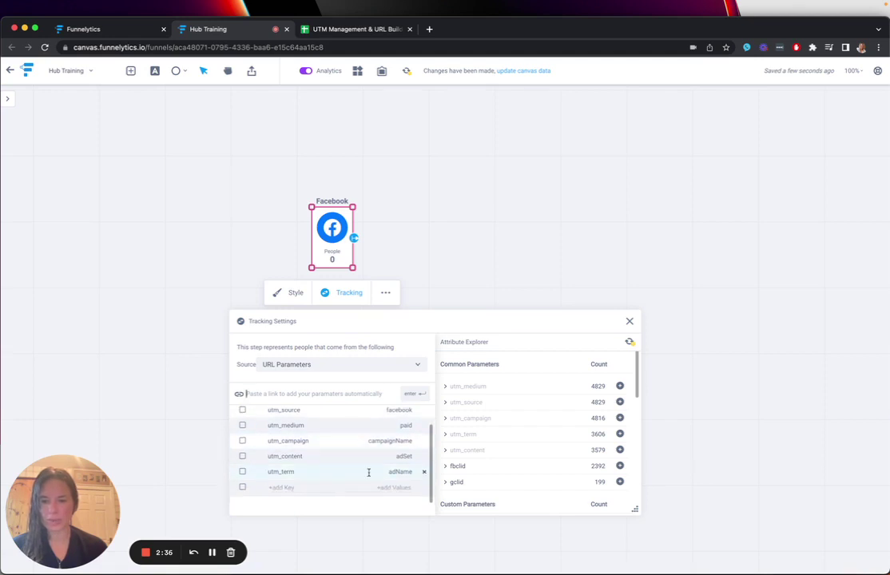
{"action": "left_click", "coordinate": [306, 487]}
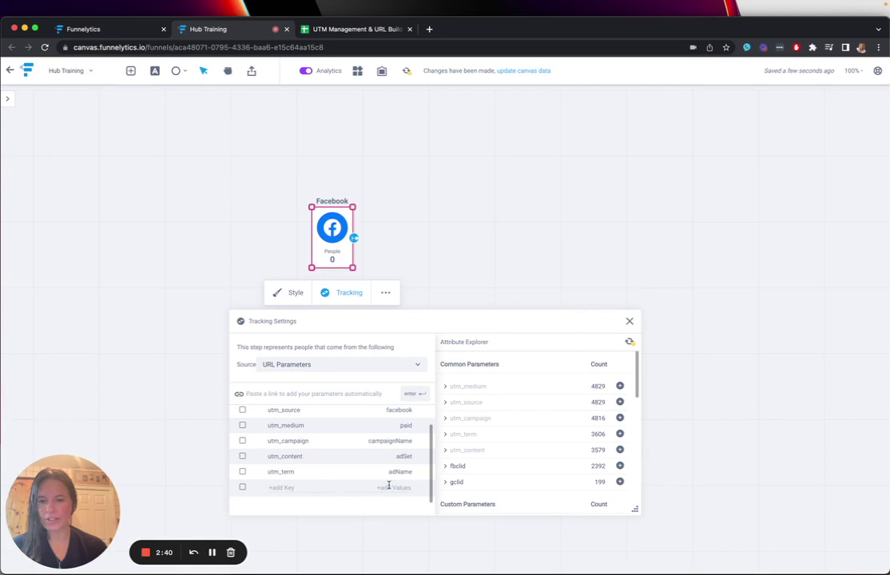
{"action": "scroll", "coordinate": [392, 486], "scroll_direction": "up", "scroll_amount": 2}
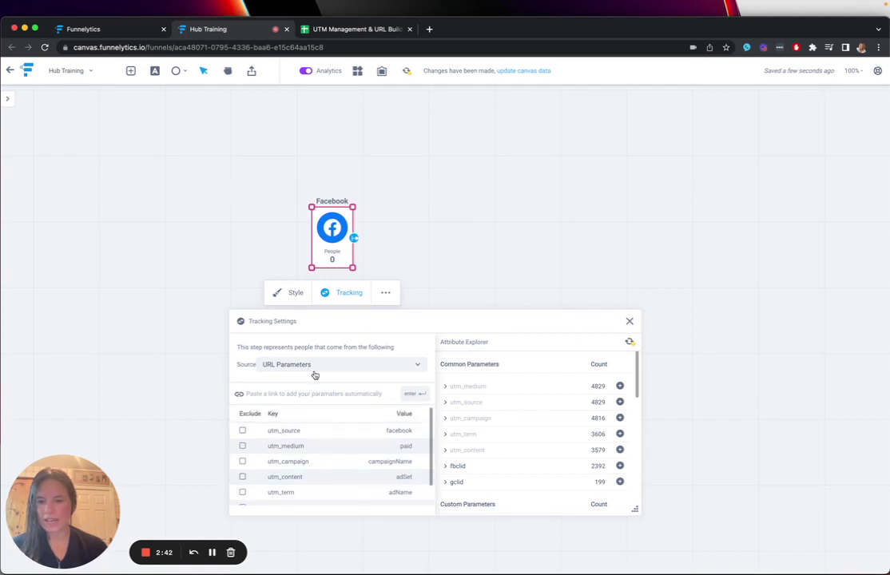
{"action": "scroll", "coordinate": [381, 446], "scroll_direction": "down", "scroll_amount": 1}
{"action": "scroll", "coordinate": [384, 452], "scroll_direction": "down", "scroll_amount": 1}
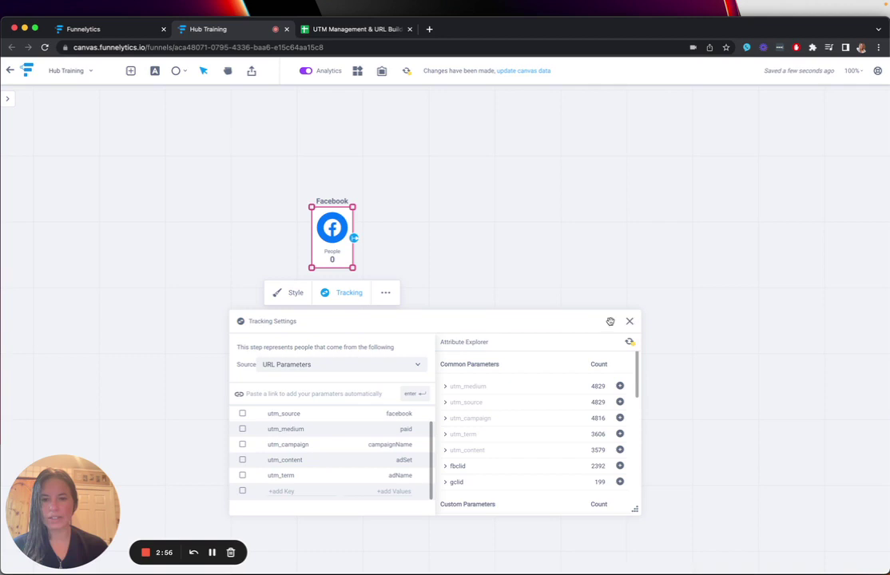
Delete the Facebook step from the canvas and add the facebook value of utm_source as a new step from the Explorer's traffic sources.
{"action": "left_click", "coordinate": [630, 321]}
{"action": "left_click", "coordinate": [509, 265]}
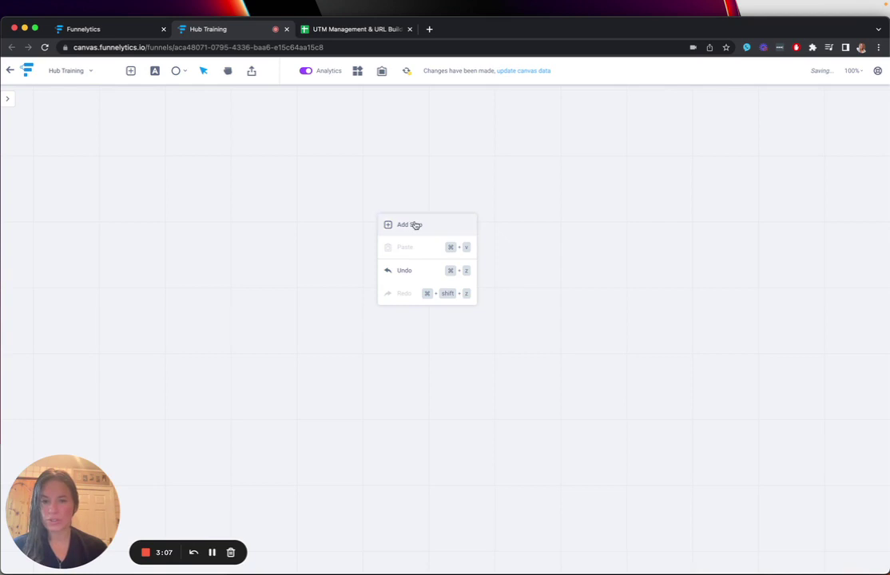
{"action": "left_click", "coordinate": [409, 224]}
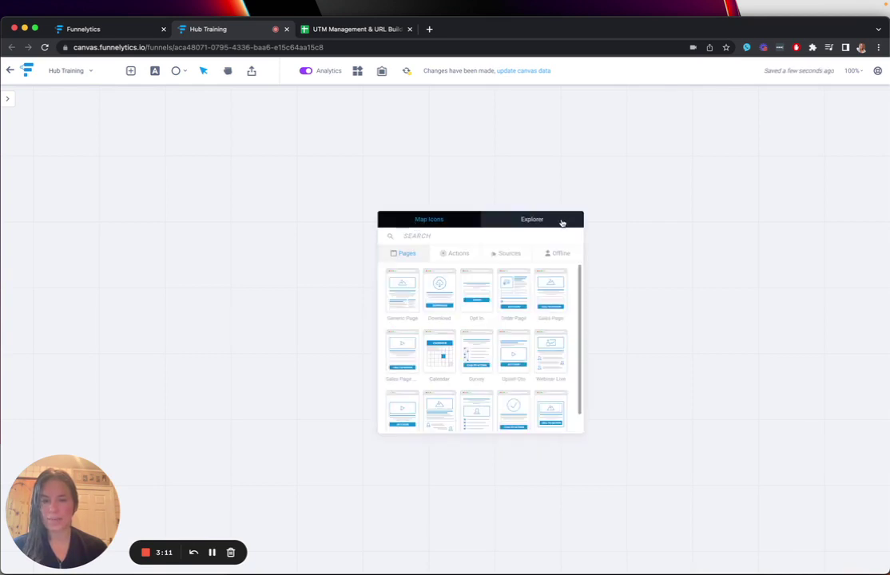
{"action": "left_click", "coordinate": [563, 222]}
{"action": "left_click", "coordinate": [553, 237]}
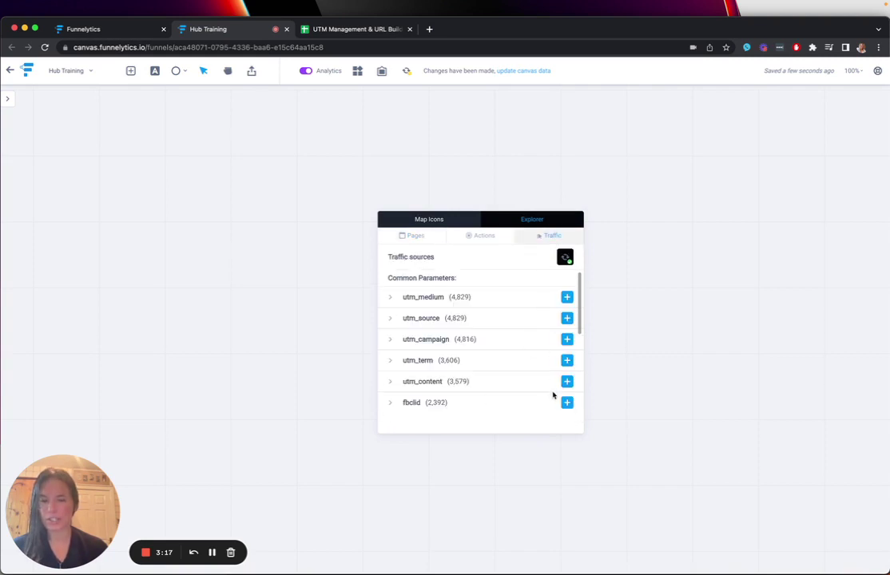
{"action": "left_click", "coordinate": [390, 317]}
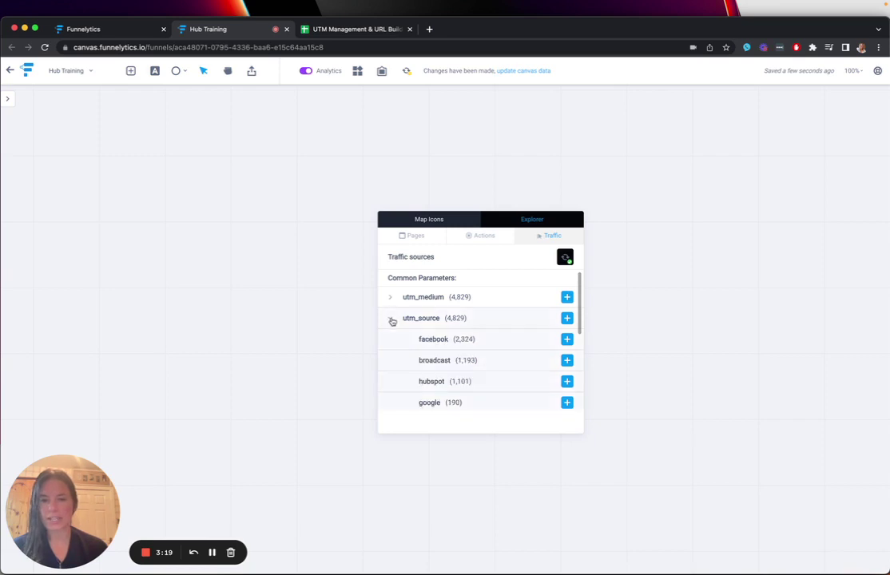
{"action": "left_click", "coordinate": [566, 341]}
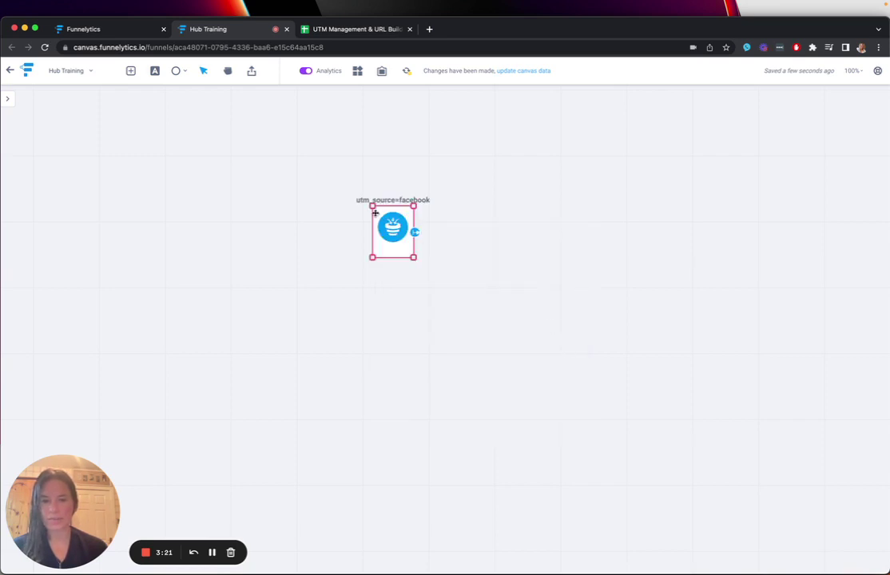
Change the icon of the utm_source=facebook step to the Facebook logo.
{"action": "left_click", "coordinate": [373, 260]}
{"action": "left_click", "coordinate": [356, 282]}
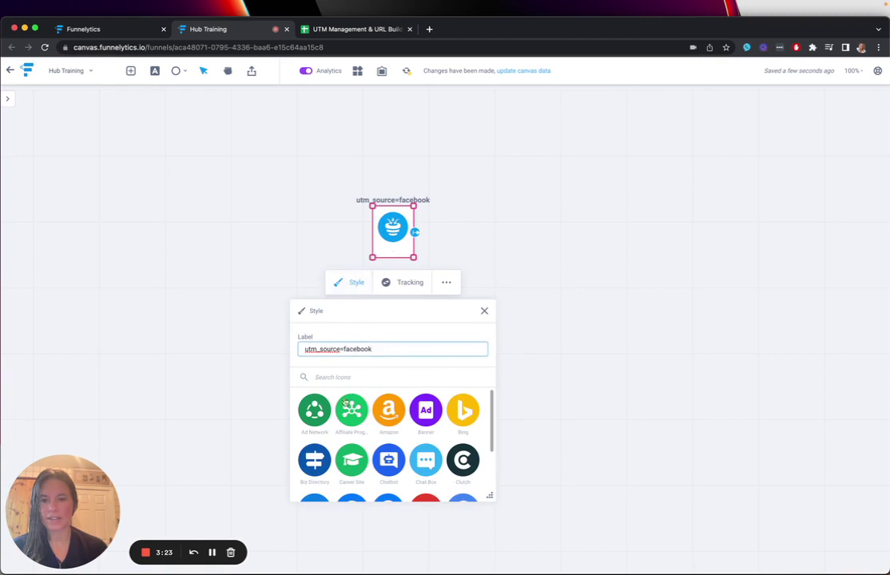
{"action": "scroll", "coordinate": [316, 483], "scroll_direction": "down", "scroll_amount": 1}
{"action": "left_click", "coordinate": [351, 487]}
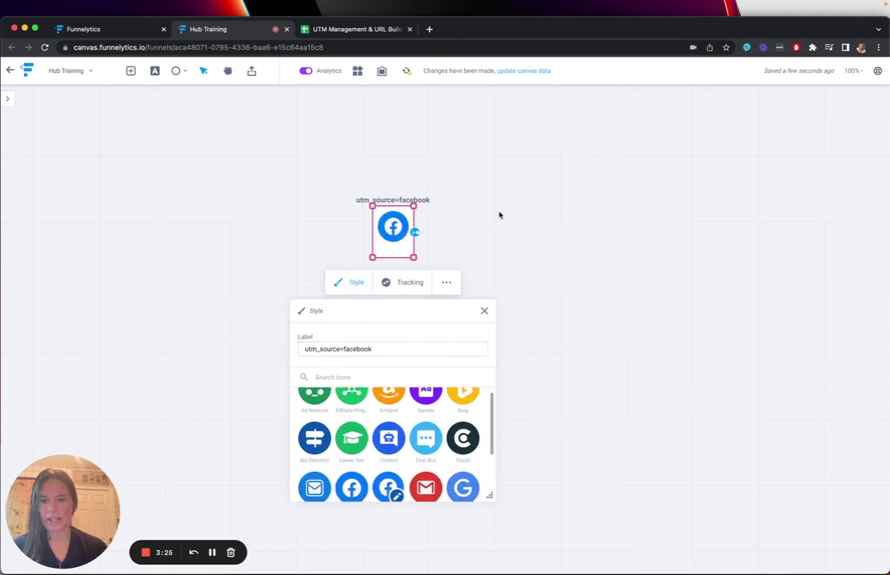
In the step's tracking settings, add utm_medium paid and utm_campaign retargeting from the Attribute Explorer.
{"action": "left_click", "coordinate": [400, 284]}
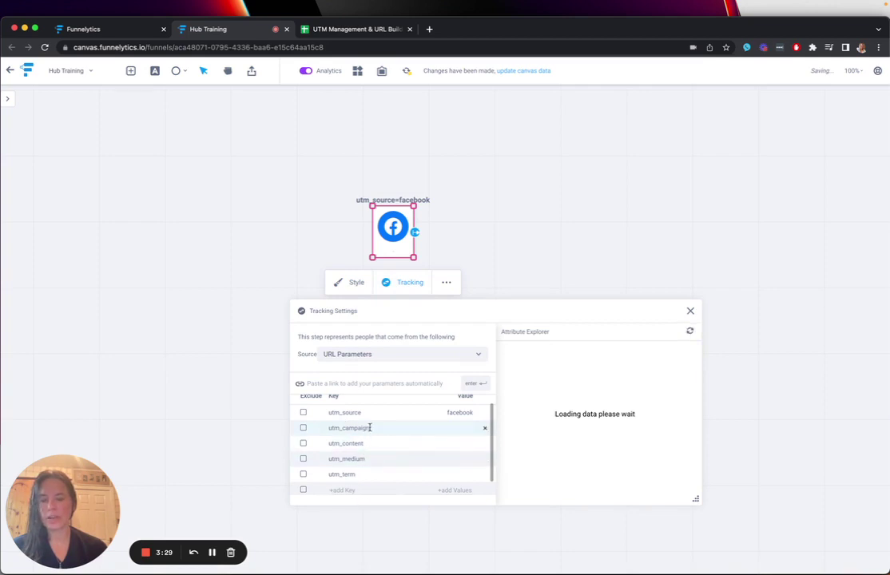
{"action": "scroll", "coordinate": [356, 462], "scroll_direction": "up", "scroll_amount": 1}
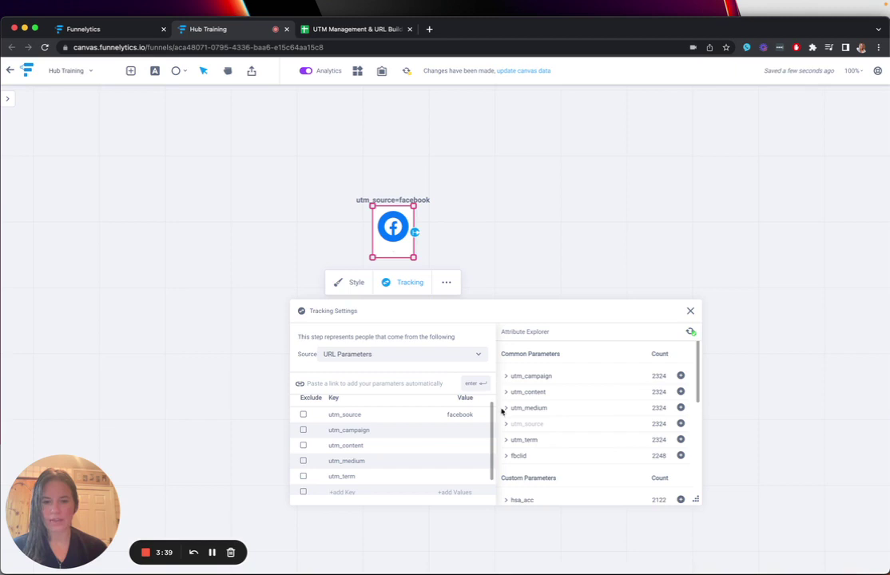
{"action": "left_click", "coordinate": [506, 408]}
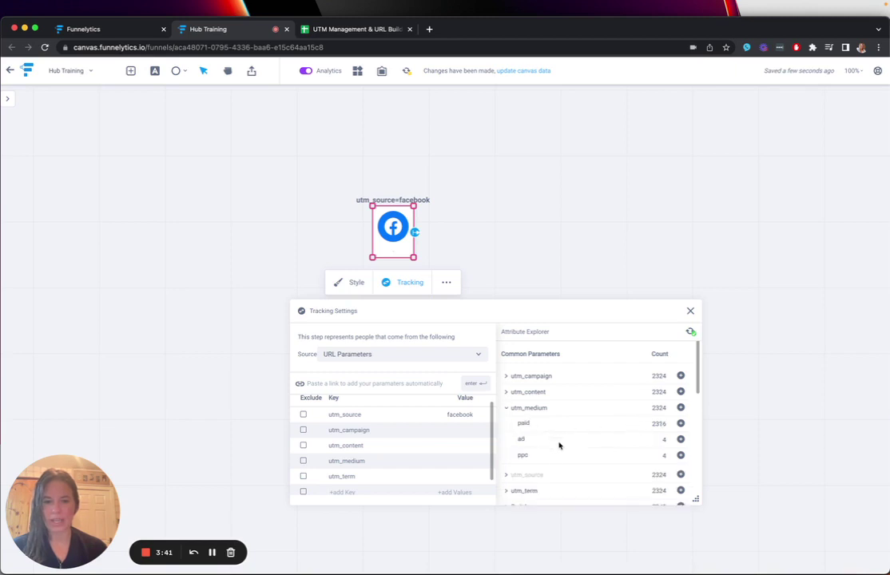
{"action": "left_click", "coordinate": [681, 425]}
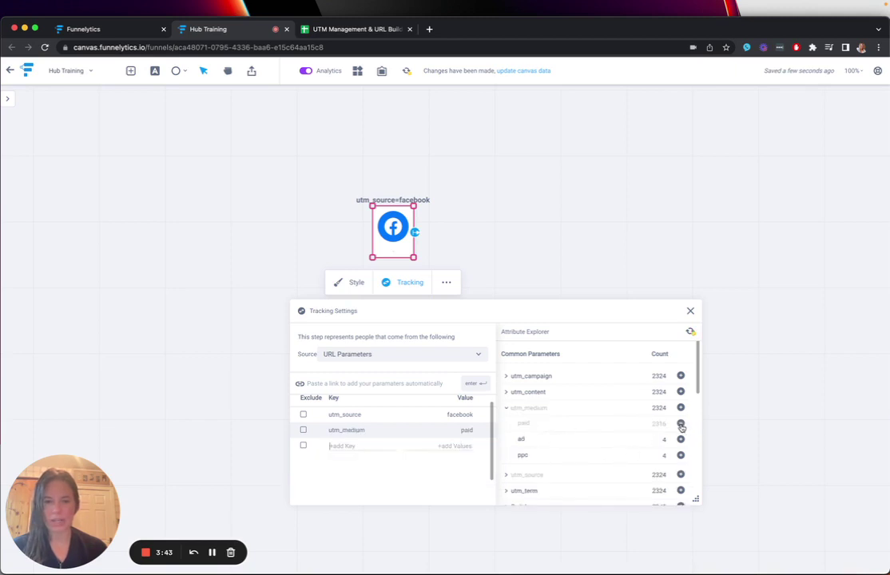
{"action": "left_click", "coordinate": [506, 408]}
{"action": "left_click", "coordinate": [506, 376]}
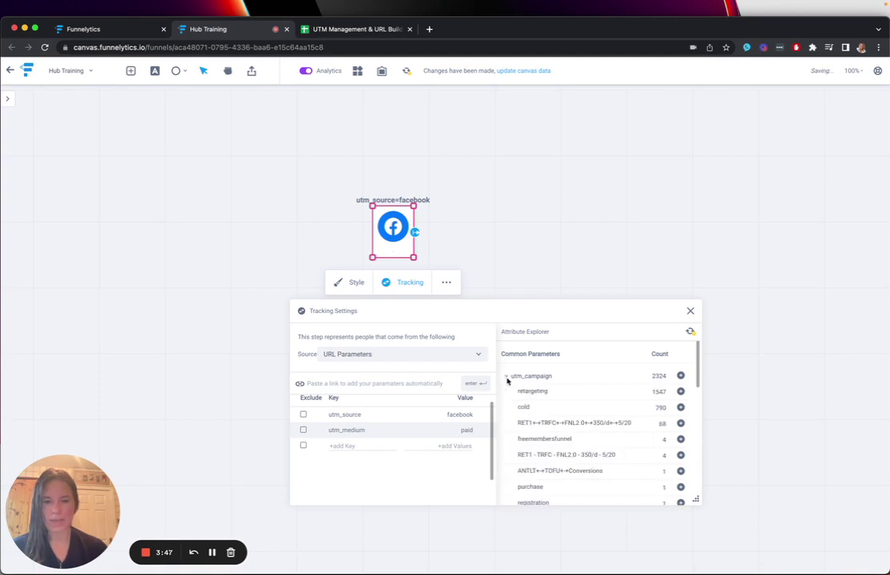
{"action": "left_click", "coordinate": [681, 393]}
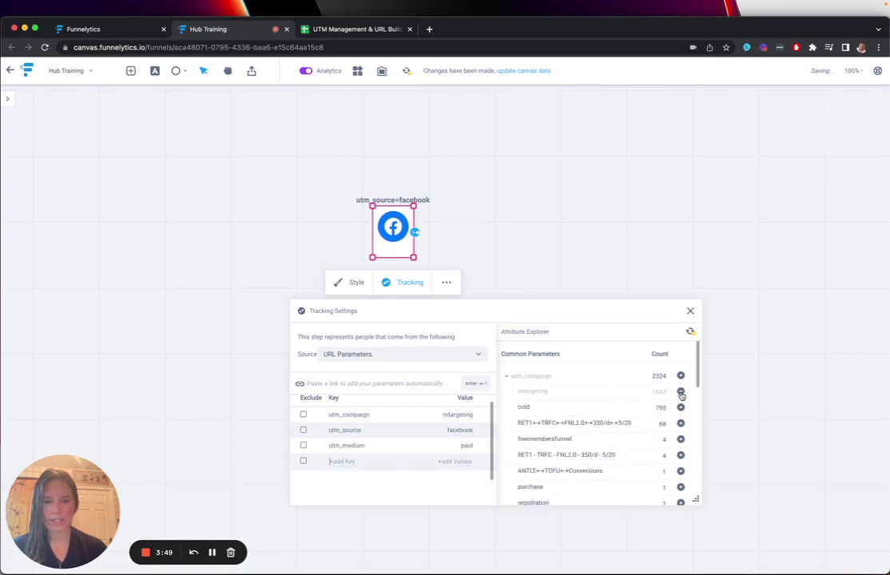
{"action": "left_click", "coordinate": [505, 377]}
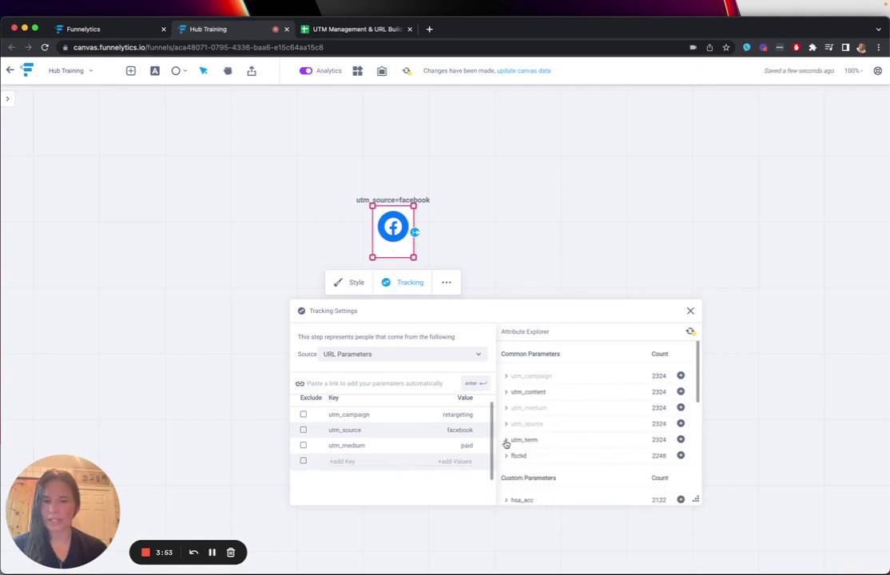
Add utm_content email-list-all and utm_term gif1mapping to the step's tracking parameters from the Attribute Explorer.
{"action": "left_click", "coordinate": [506, 392]}
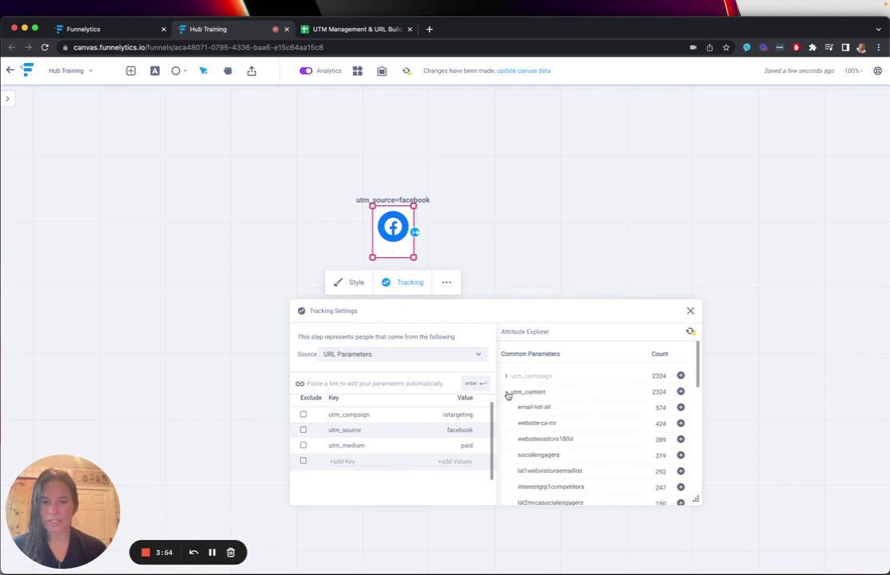
{"action": "left_click", "coordinate": [680, 407]}
{"action": "left_click", "coordinate": [506, 391]}
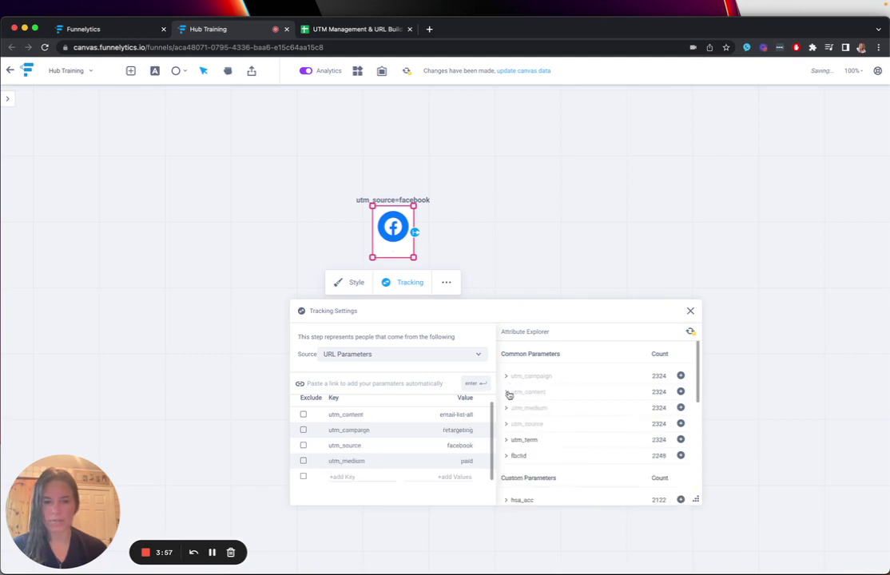
{"action": "left_click", "coordinate": [506, 440]}
{"action": "scroll", "coordinate": [573, 461], "scroll_direction": "down", "scroll_amount": 3}
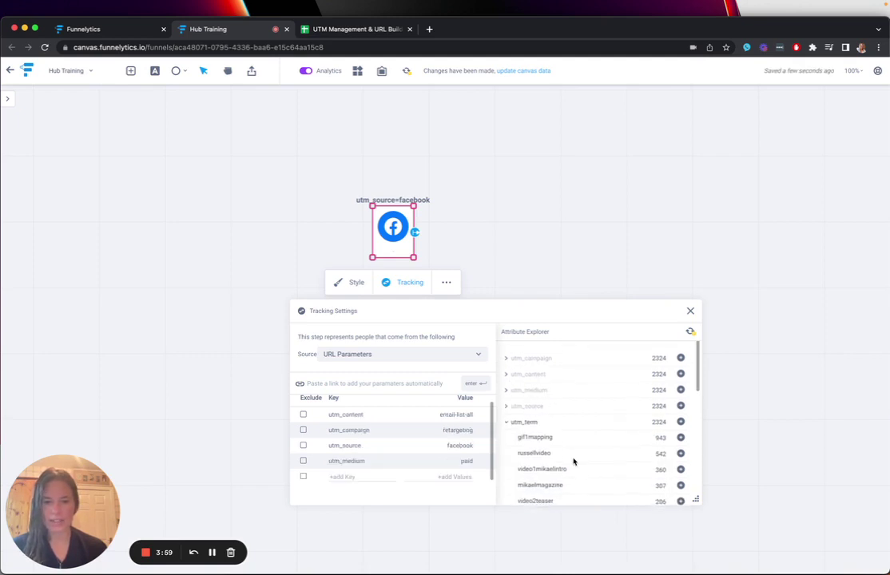
{"action": "scroll", "coordinate": [573, 461], "scroll_direction": "down", "scroll_amount": 3}
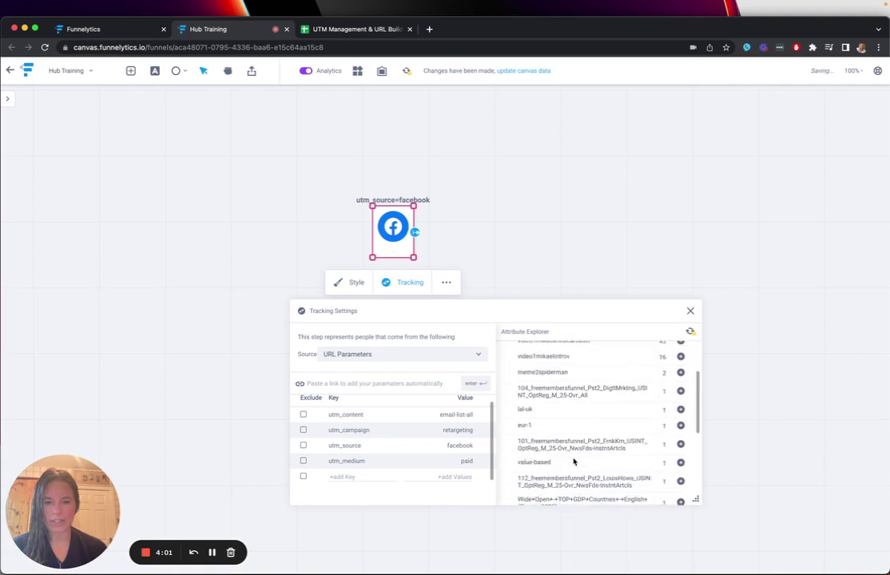
{"action": "scroll", "coordinate": [573, 461], "scroll_direction": "up", "scroll_amount": 5}
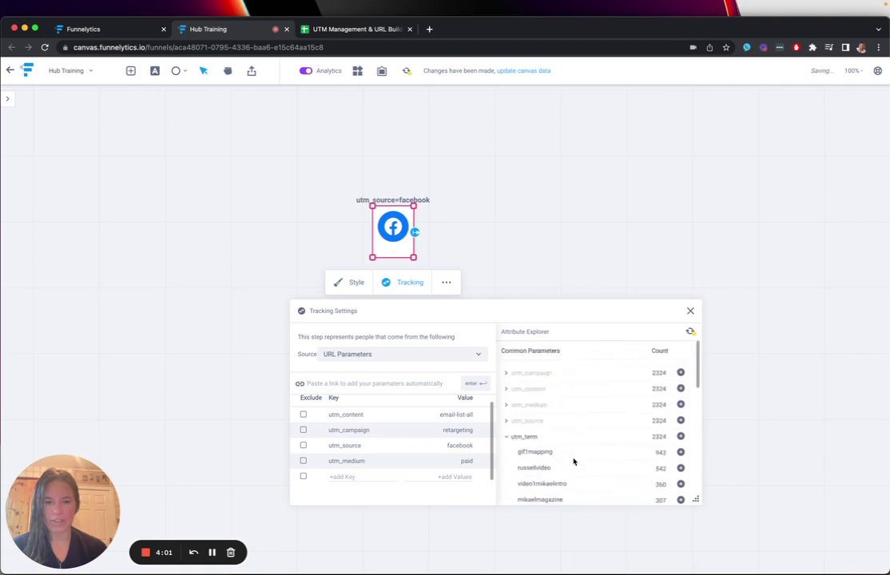
{"action": "left_click", "coordinate": [680, 451]}
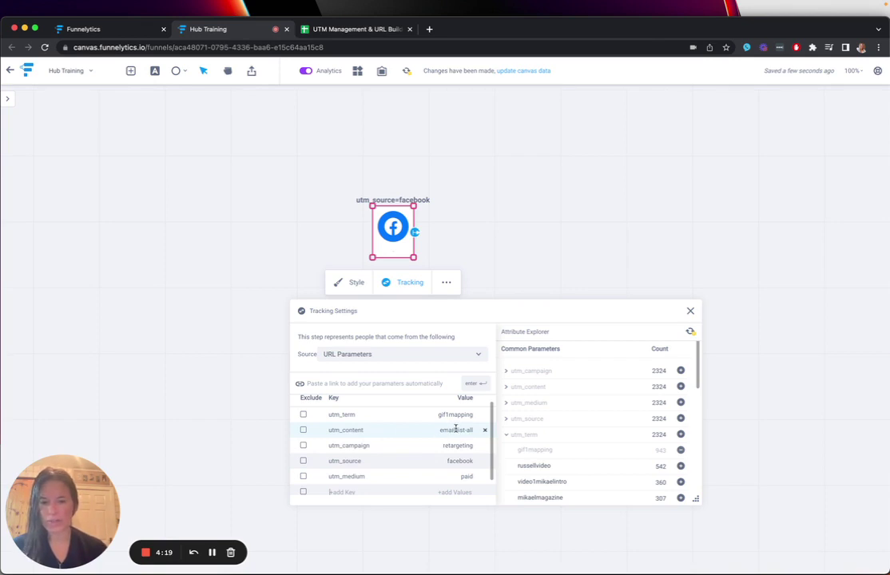
{"action": "scroll", "coordinate": [396, 429], "scroll_direction": "up", "scroll_amount": 1}
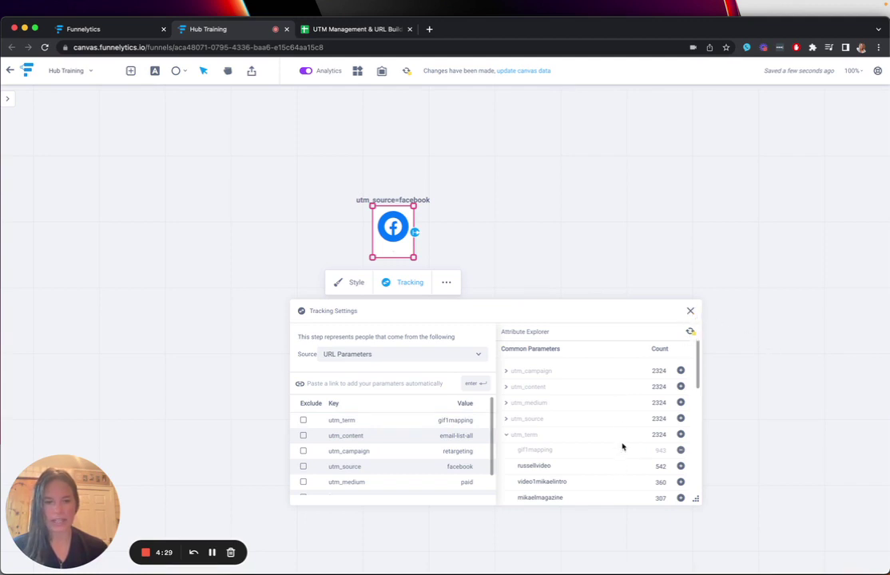
{"action": "scroll", "coordinate": [595, 469], "scroll_direction": "down", "scroll_amount": 2}
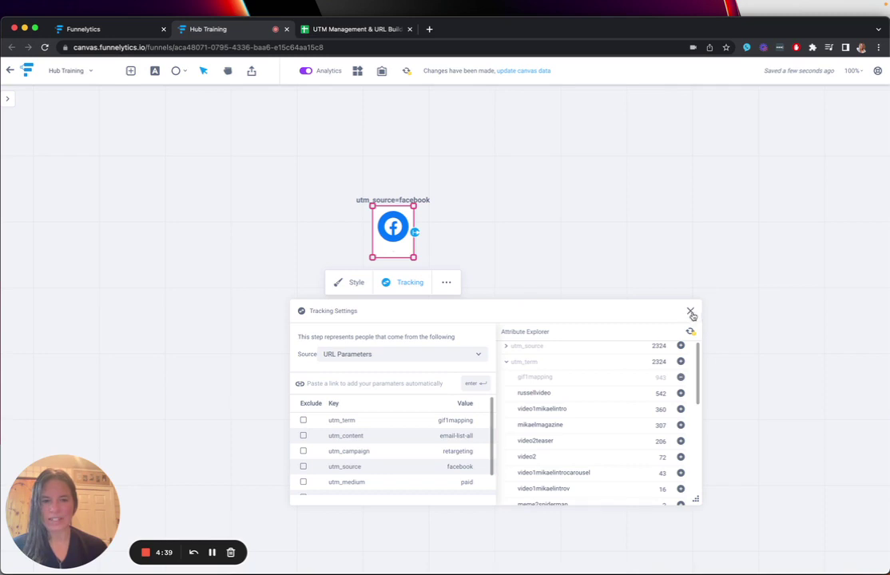
Close the tracking settings and update the canvas data for the utm_source=facebook step.
{"action": "left_click", "coordinate": [692, 312]}
{"action": "left_click", "coordinate": [407, 71]}
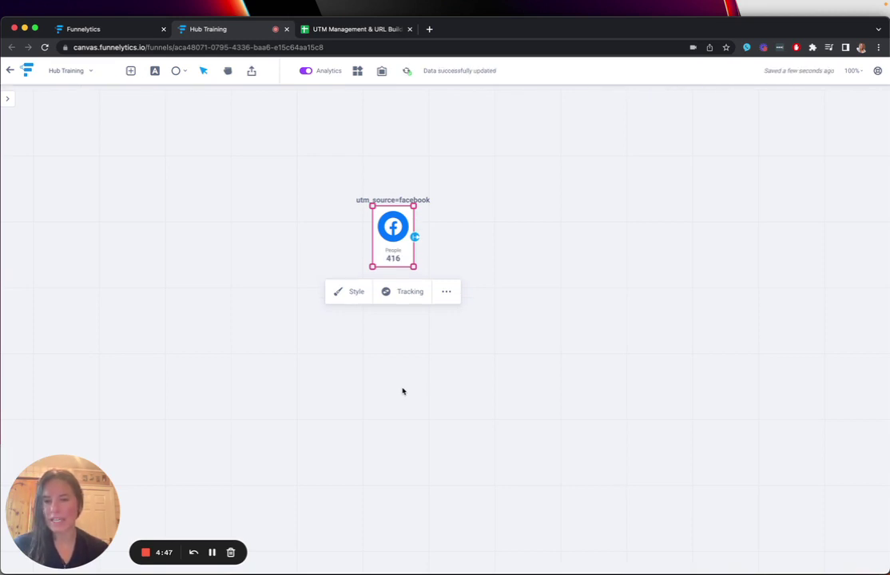
{"action": "left_click", "coordinate": [8, 99]}
{"action": "left_click", "coordinate": [171, 100]}
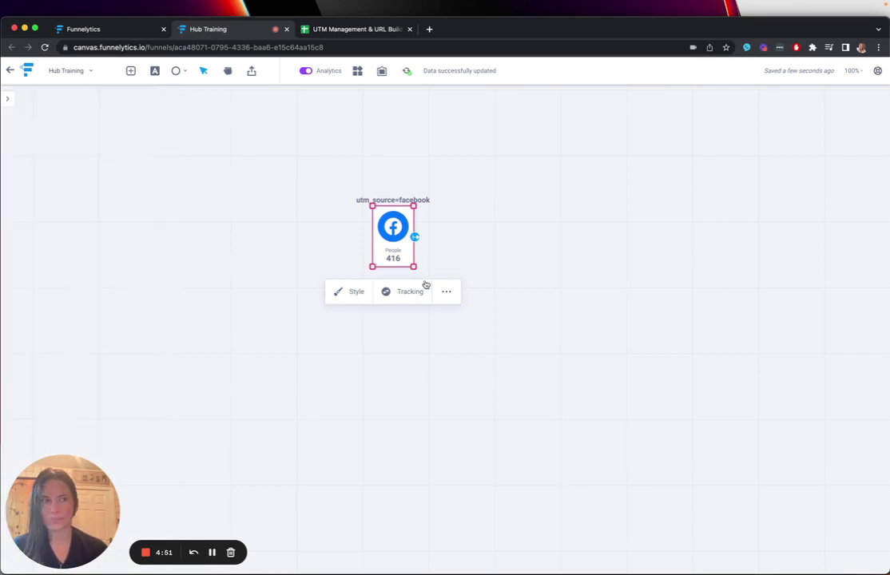
{"action": "left_click", "coordinate": [469, 318]}
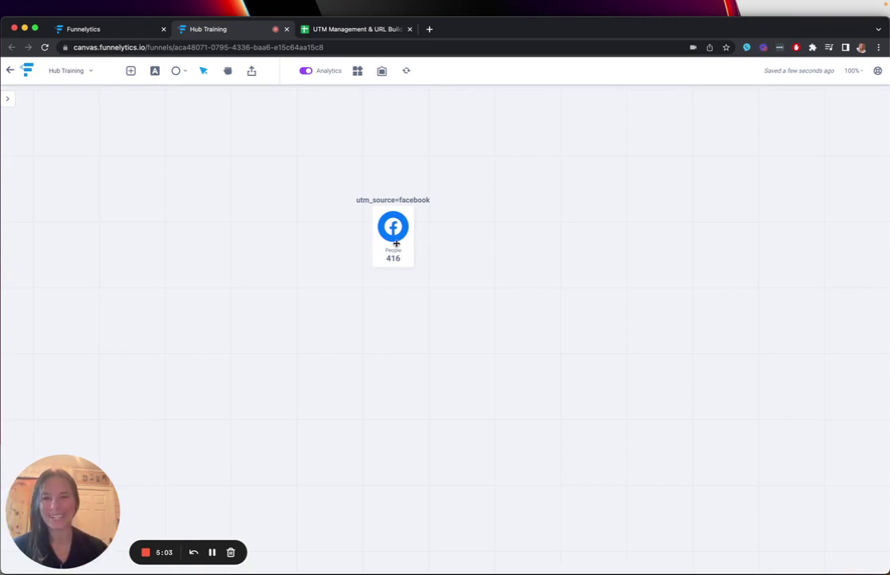
Switch to the UTM builder spreadsheet and select the Campaign URL column from row 6 to row 38 to examine it.
{"action": "left_click", "coordinate": [358, 29]}
{"action": "scroll", "coordinate": [372, 322], "scroll_direction": "left", "scroll_amount": 10}
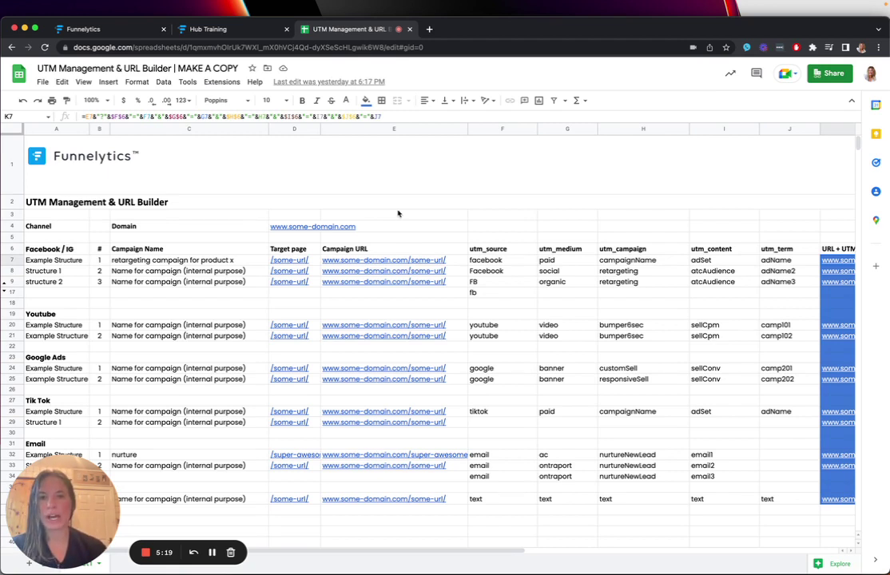
{"action": "left_click_drag", "start_coordinate": [417, 251], "coordinate": [421, 525]}
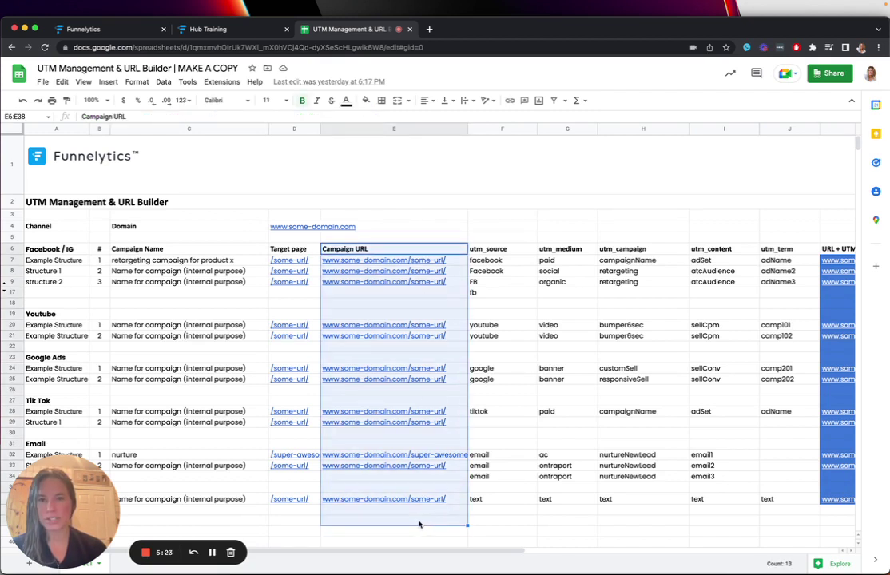